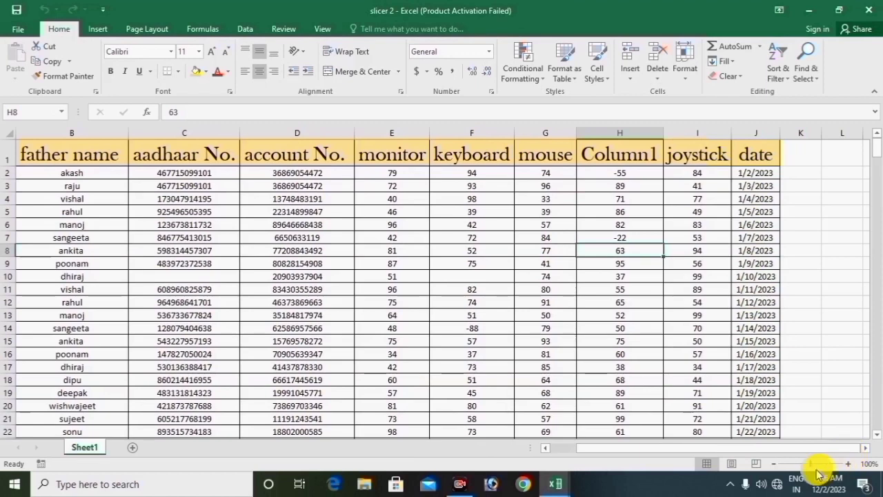
# Show the print preview for the slicer 2 student workbook from the File menu
pyautogui.click(21, 29)
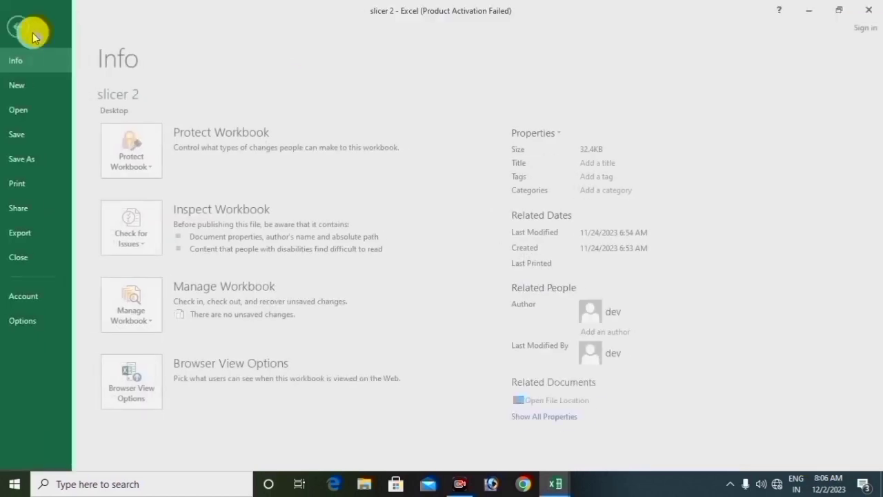
pyautogui.click(35, 191)
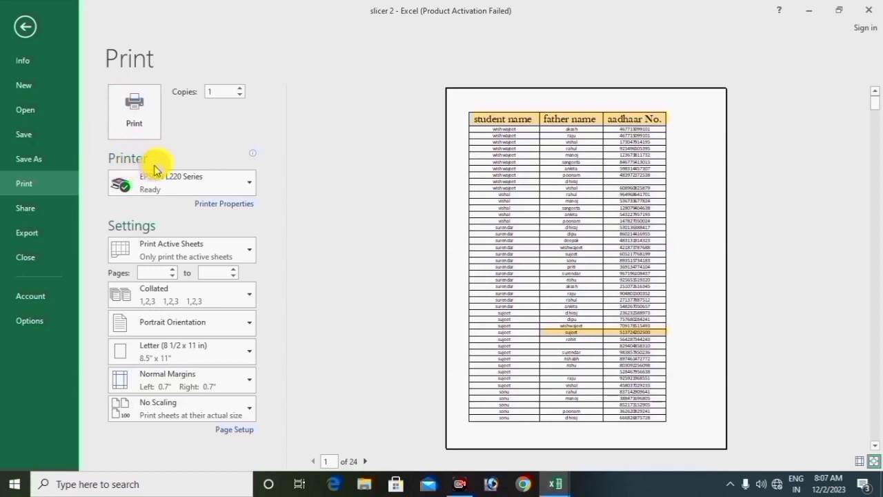
pyautogui.moveTo(160, 170)
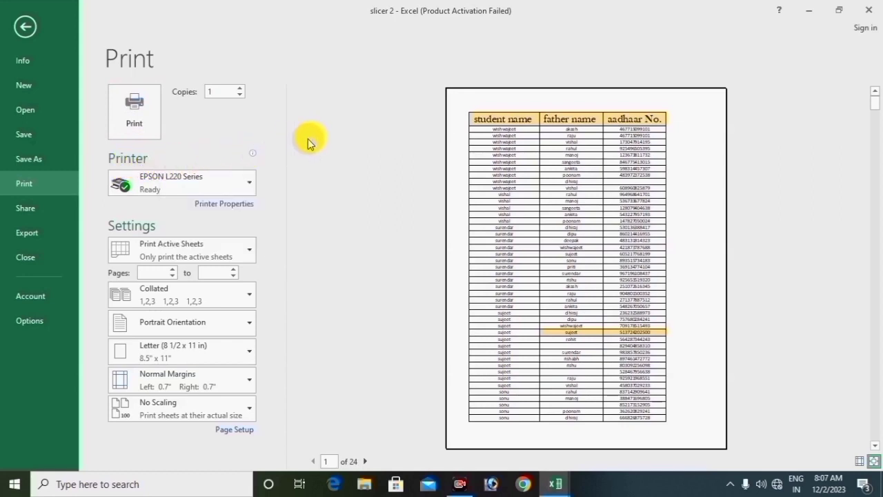
pyautogui.click(247, 182)
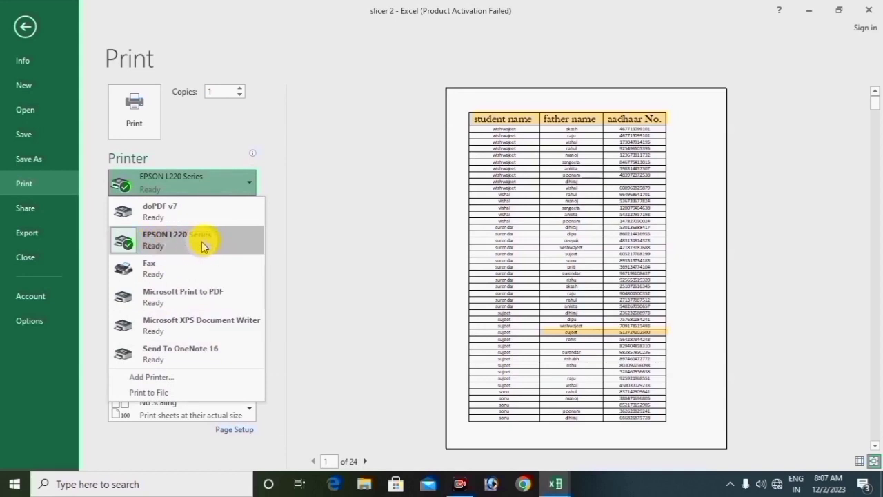
pyautogui.click(223, 241)
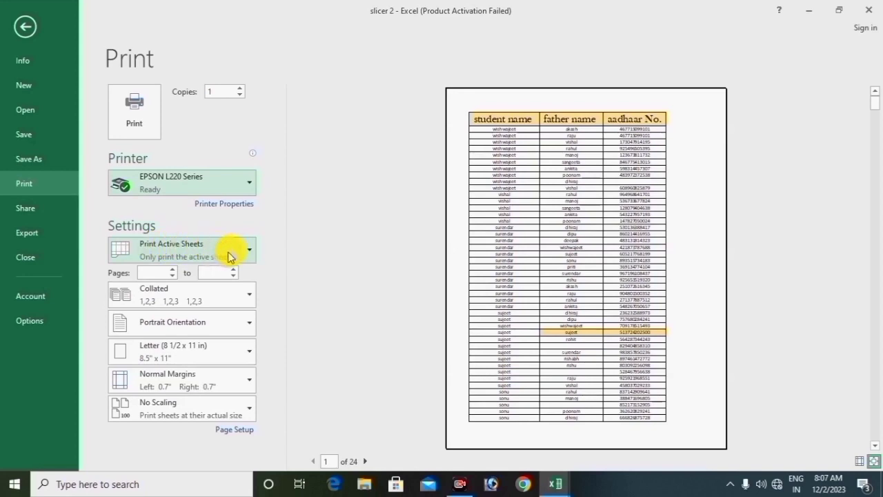
pyautogui.click(251, 253)
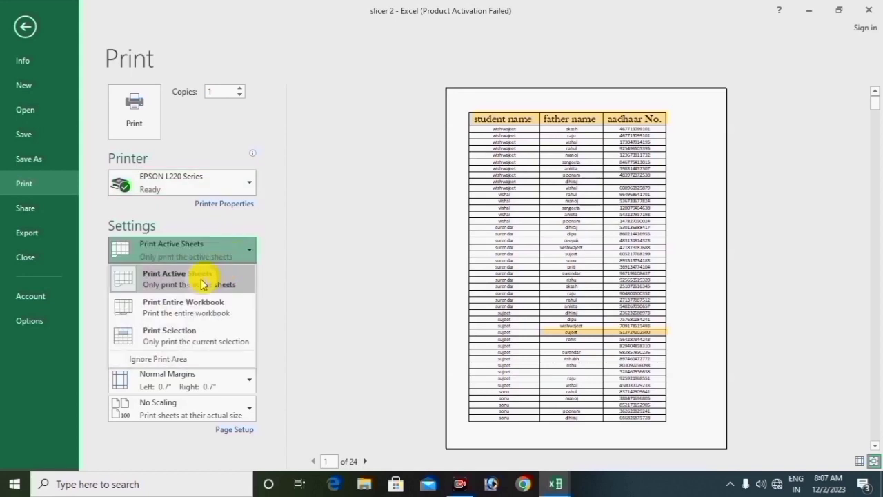
pyautogui.click(172, 310)
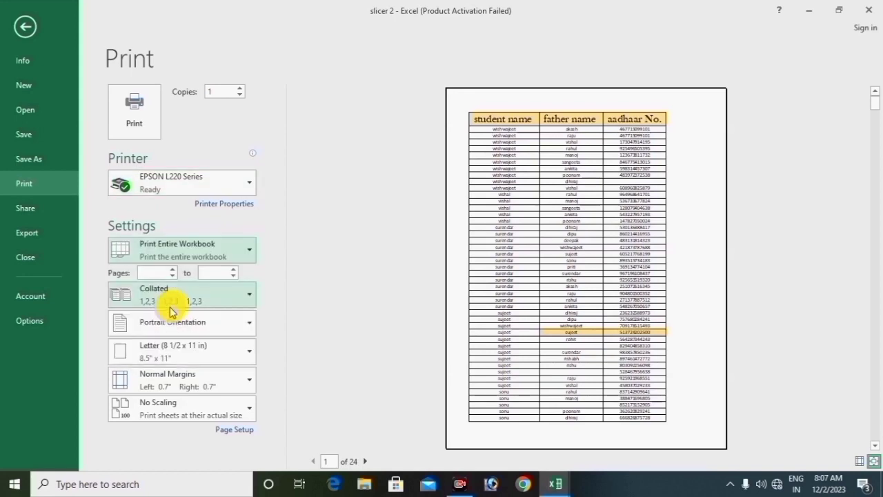
pyautogui.click(233, 261)
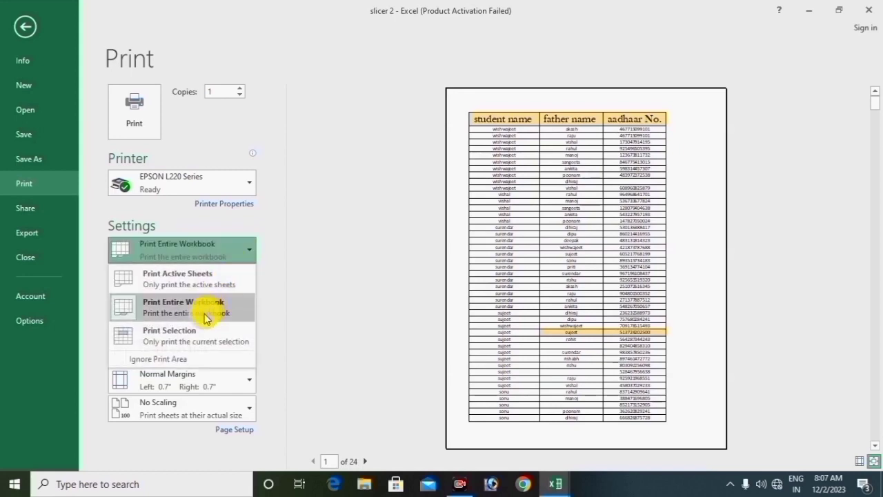
pyautogui.click(174, 338)
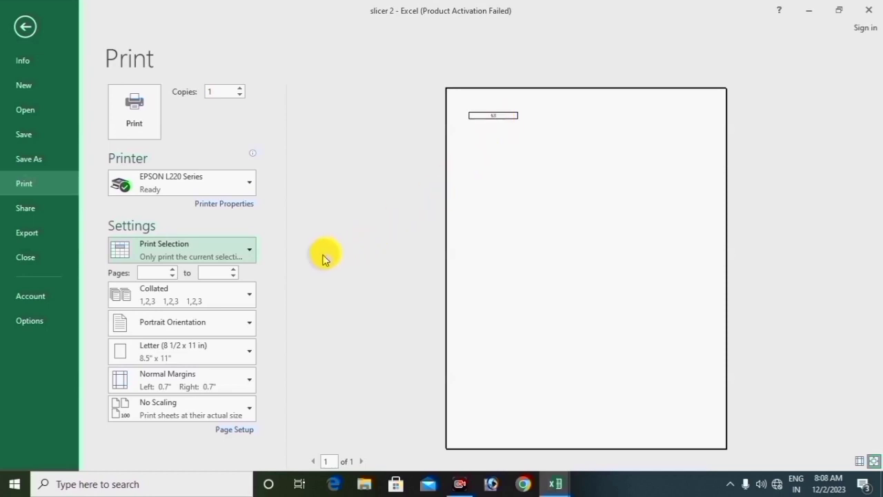
pyautogui.click(251, 256)
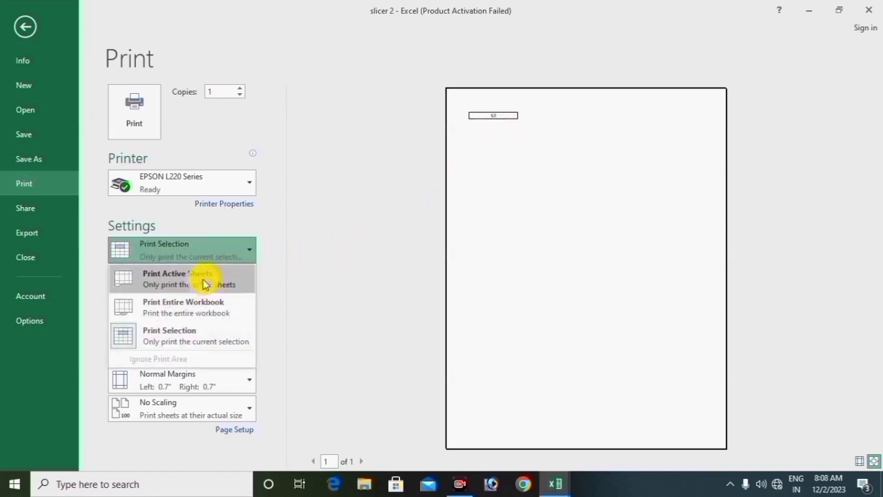
pyautogui.click(205, 284)
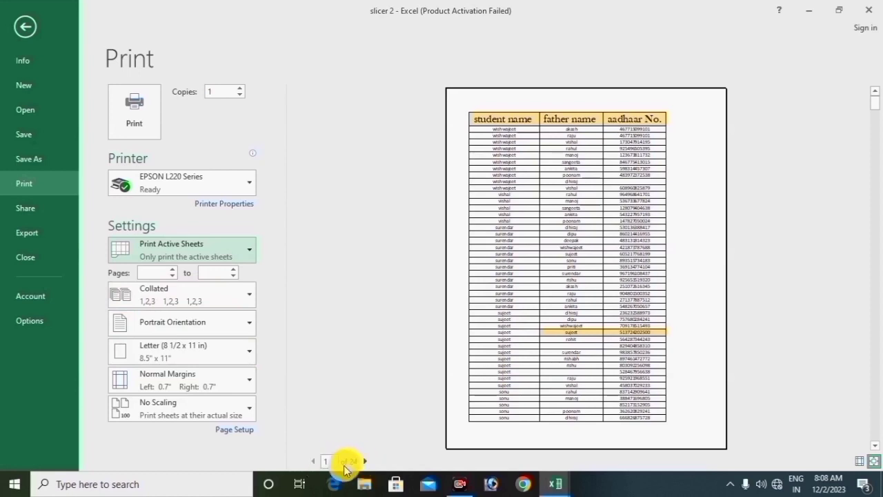
# Set the print range to pages 1 to 12 and keep copies collated
pyautogui.click(149, 275)
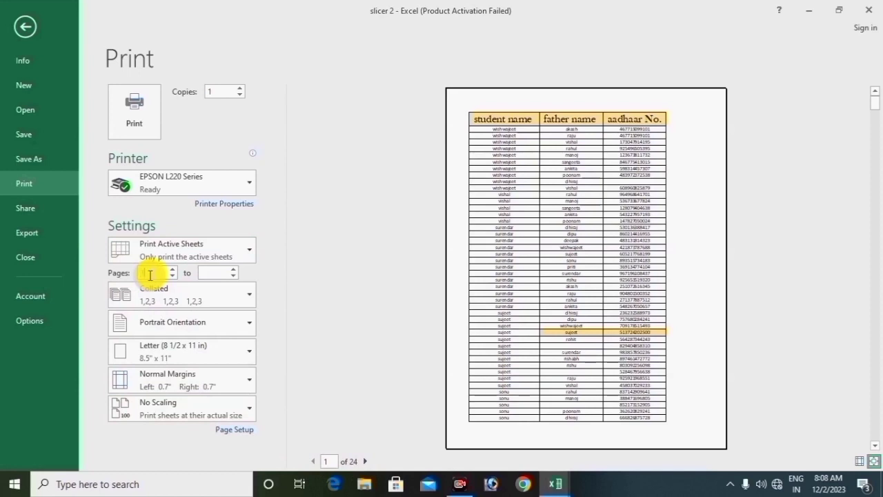
pyautogui.write('1')
pyautogui.click(208, 276)
pyautogui.write('12')
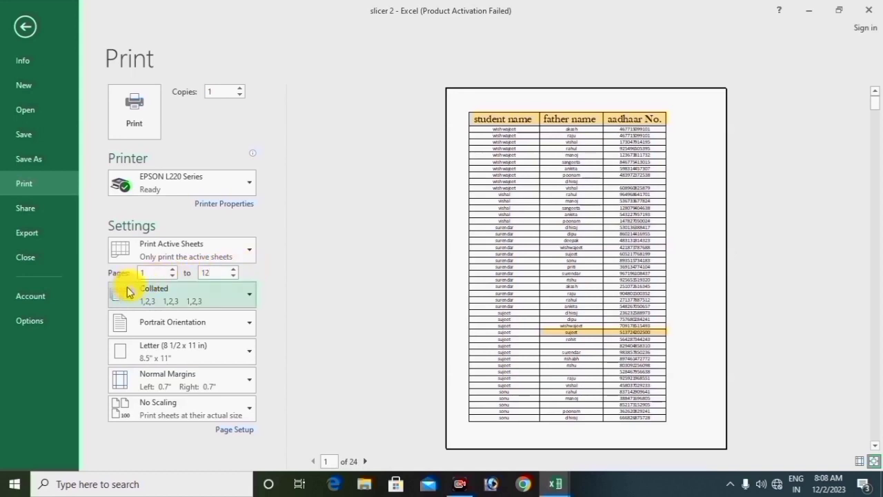
pyautogui.click(247, 297)
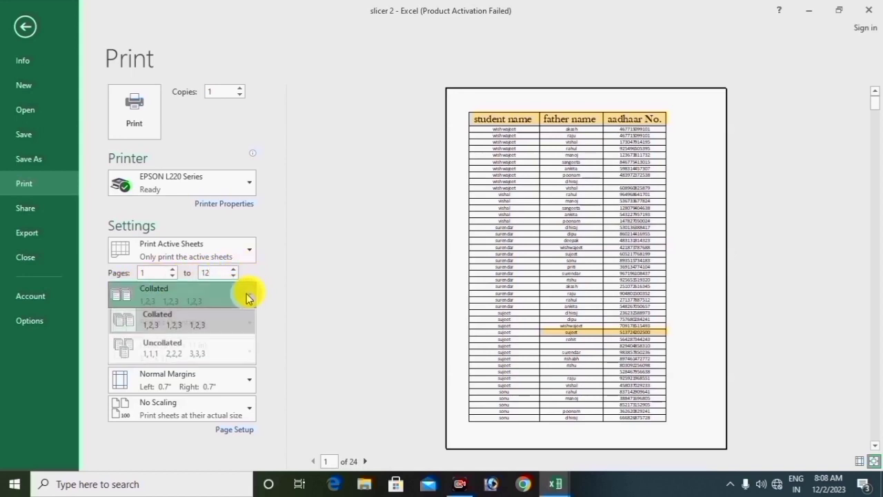
pyautogui.click(177, 330)
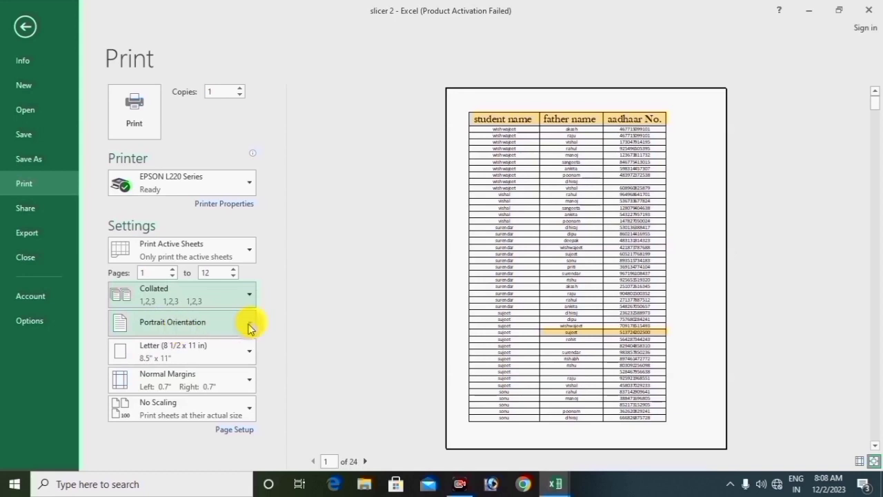
pyautogui.click(248, 324)
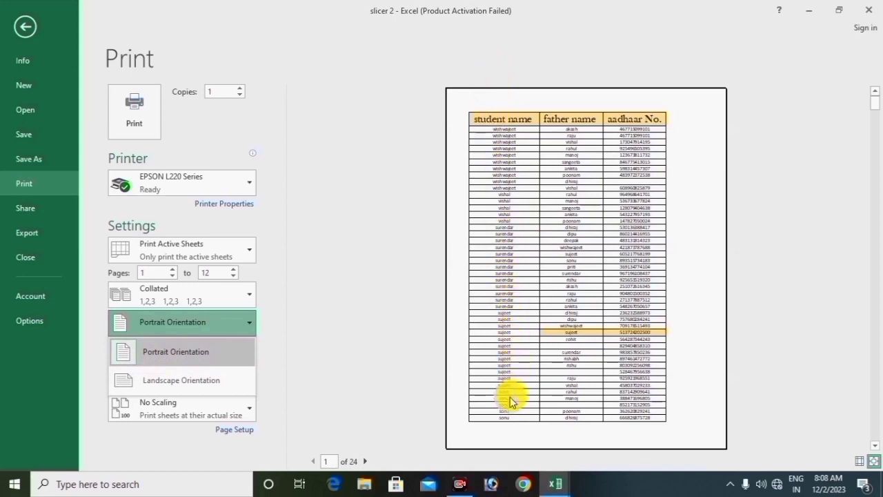
pyautogui.click(188, 388)
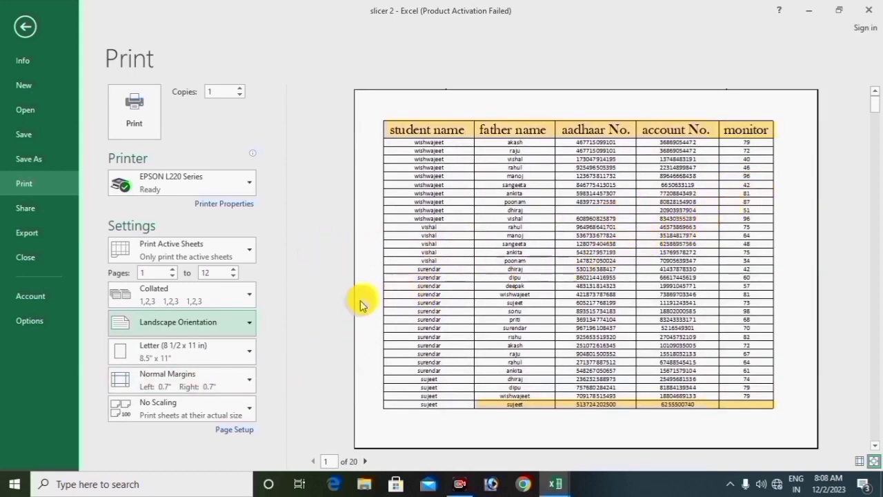
pyautogui.click(191, 319)
pyautogui.click(178, 352)
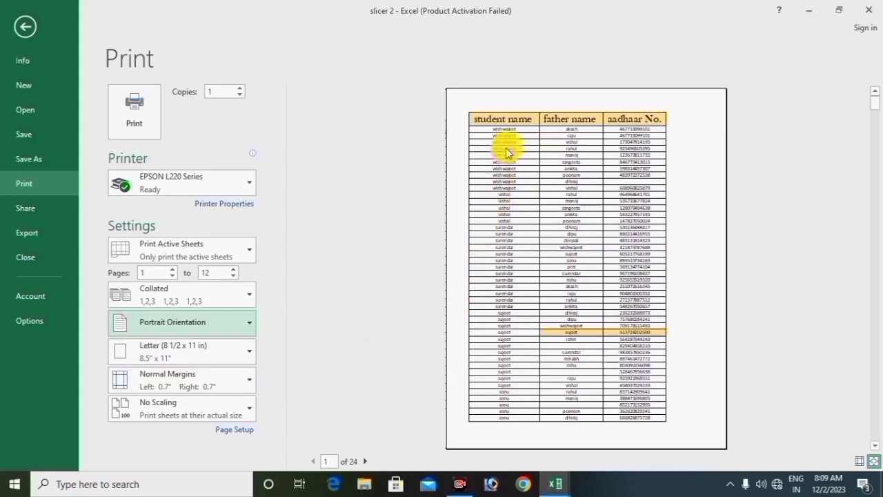
# Change the paper size from Letter to A4 (210 x 297 mm)
pyautogui.click(235, 357)
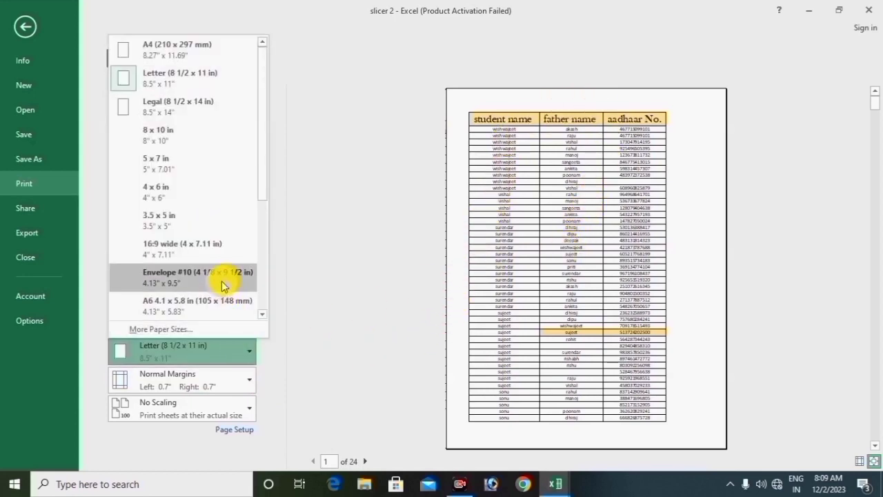
pyautogui.click(198, 60)
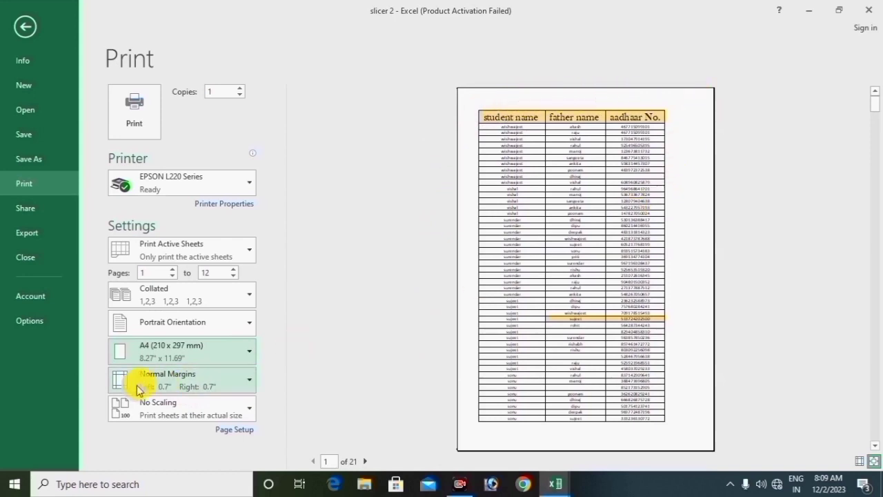
# Try Narrow and Last Custom margins, then settle on Wide margins (1 inch left and right)
pyautogui.click(188, 381)
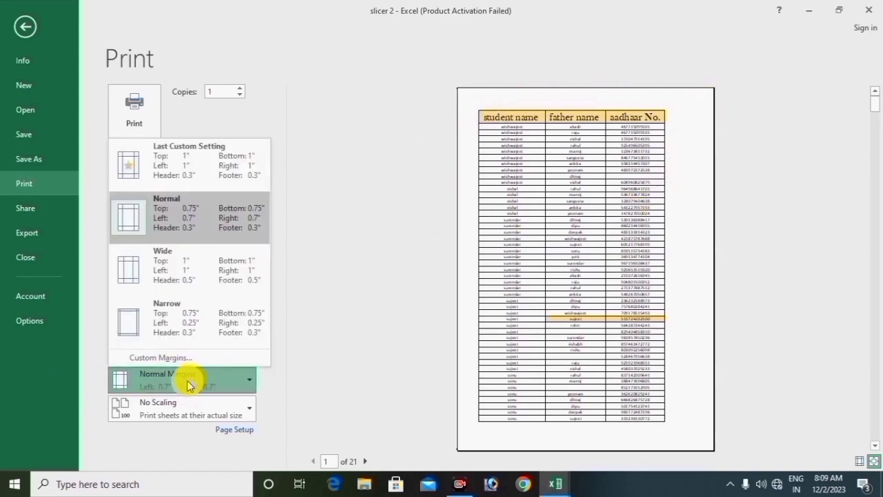
pyautogui.click(205, 336)
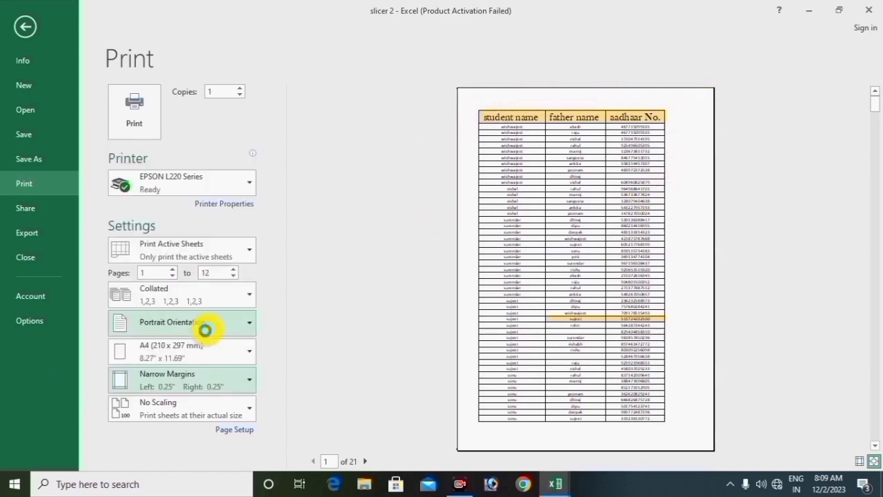
pyautogui.click(205, 381)
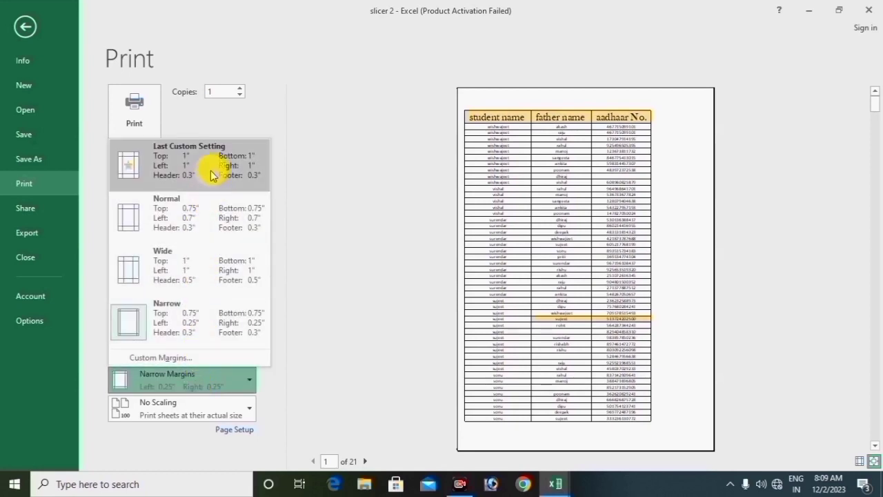
pyautogui.click(209, 170)
pyautogui.click(211, 387)
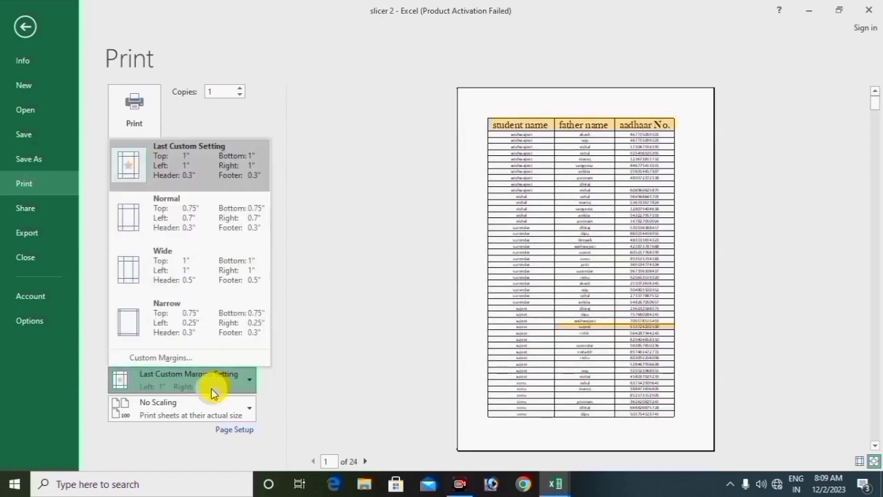
pyautogui.click(206, 280)
pyautogui.write('12')
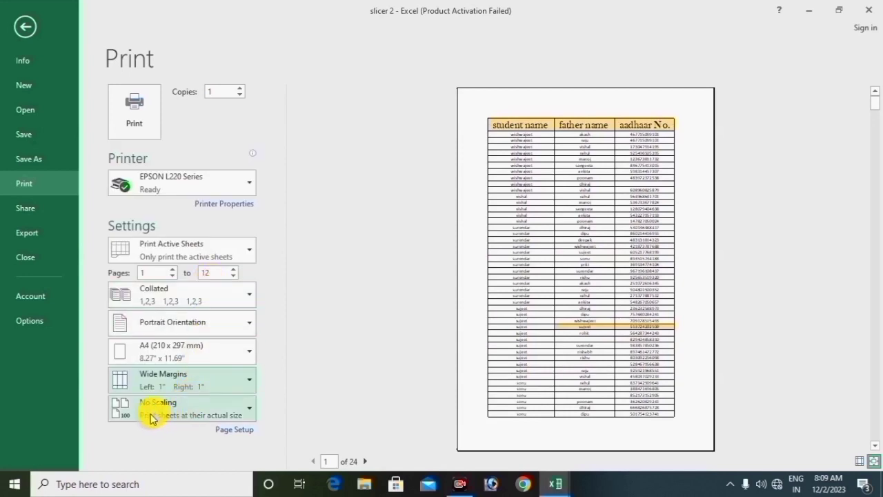
# Try Fit Sheet, Fit All Columns and Fit All Rows on One Page, then choose No Scaling
pyautogui.click(247, 415)
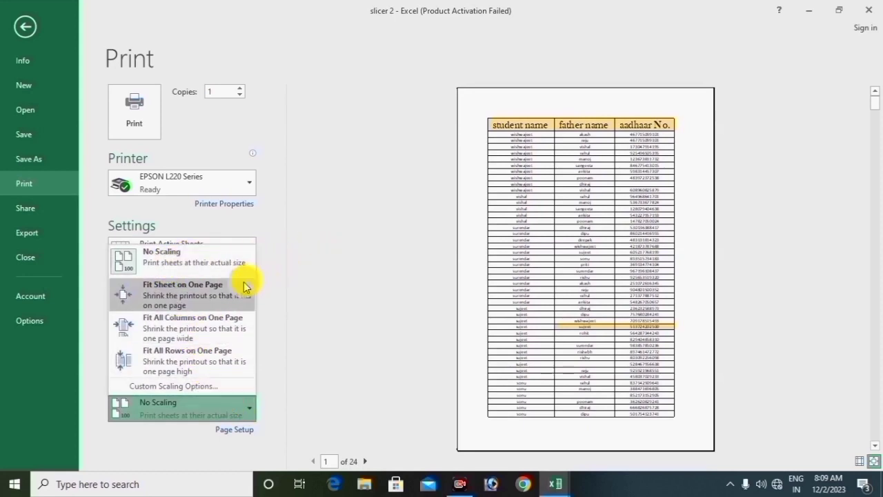
pyautogui.click(193, 299)
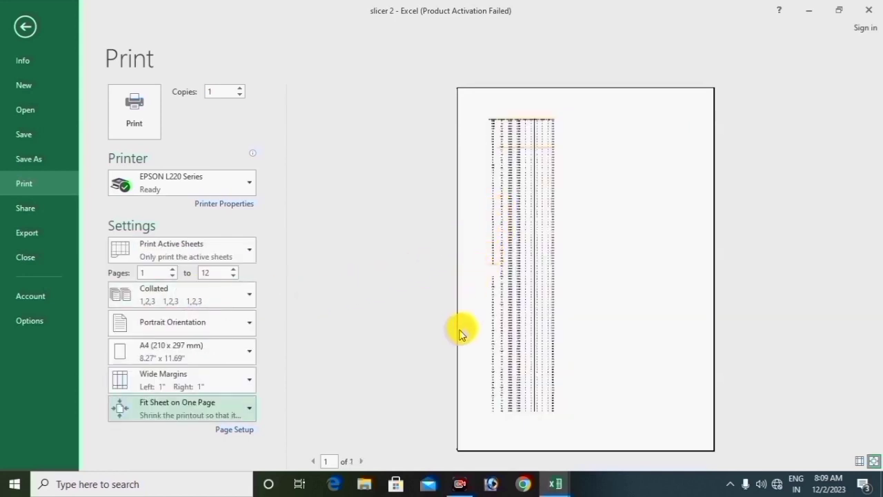
pyautogui.click(235, 418)
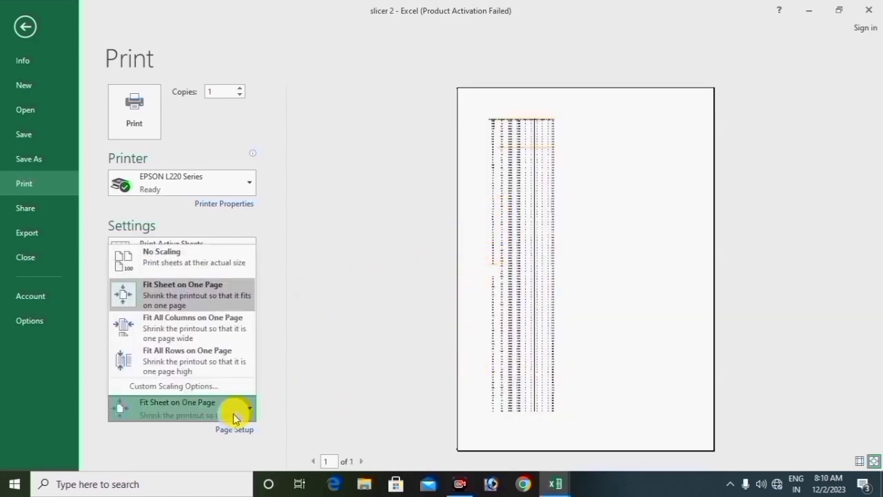
pyautogui.click(194, 327)
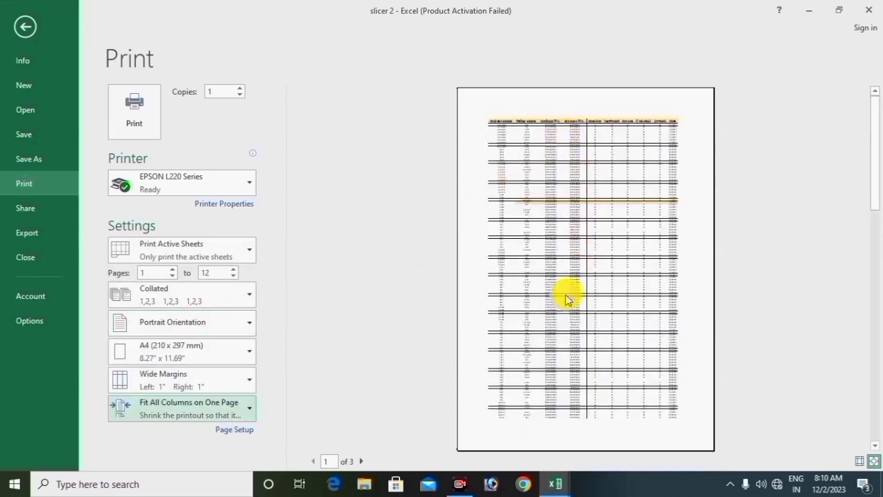
pyautogui.click(251, 415)
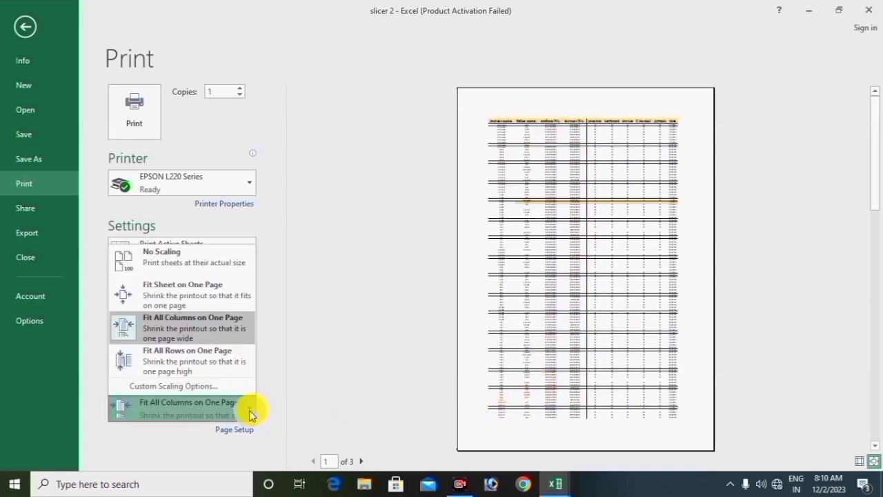
pyautogui.click(205, 363)
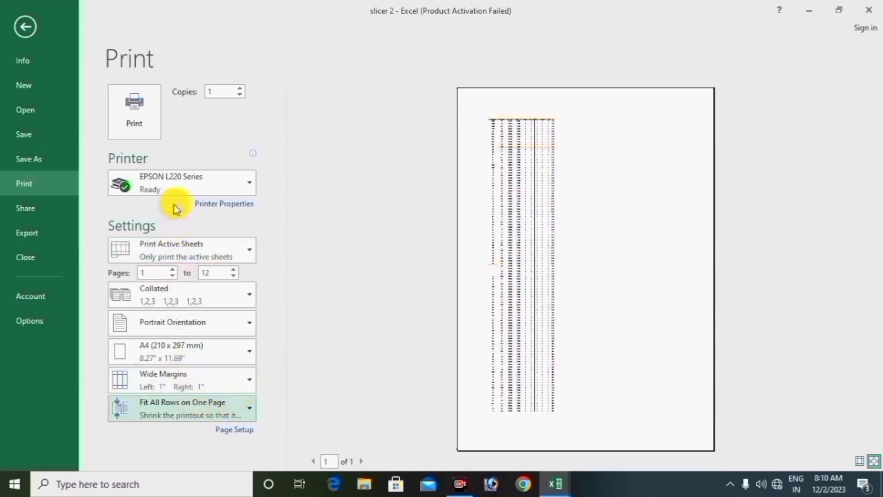
pyautogui.click(207, 408)
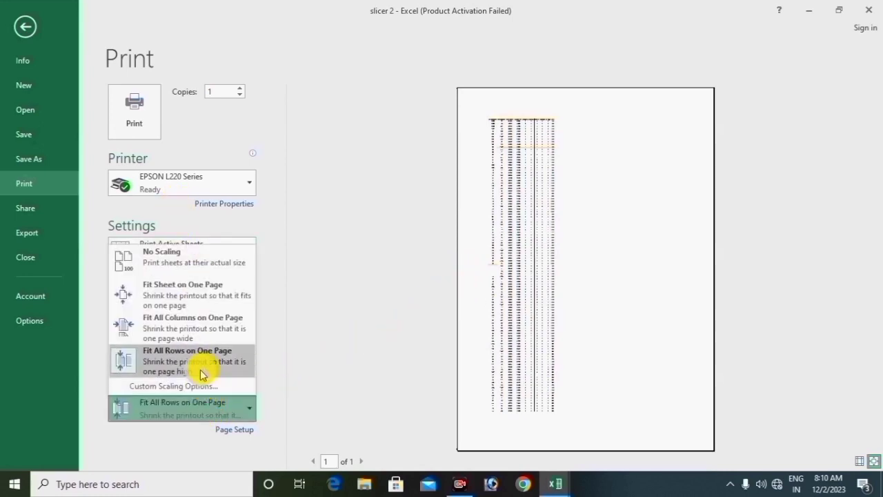
pyautogui.click(202, 265)
pyautogui.write('0')
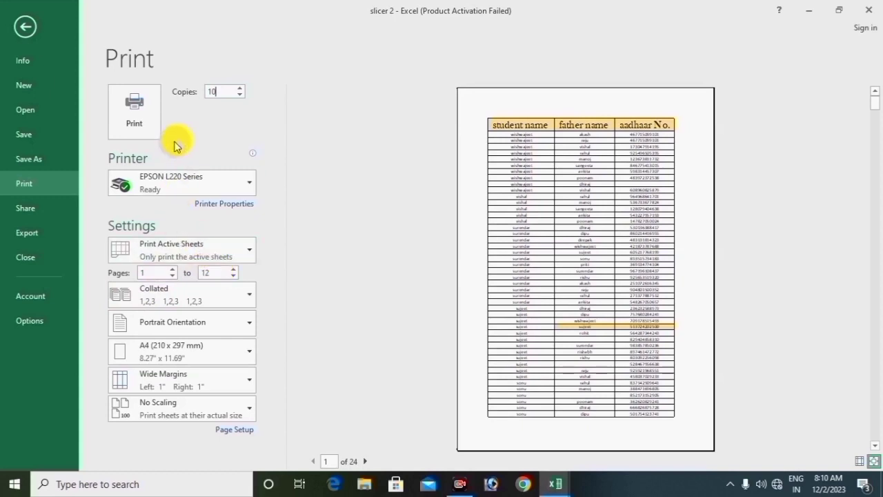
# Send 10 copies of pages 1–12 of the student sheet to the printer
pyautogui.click(136, 125)
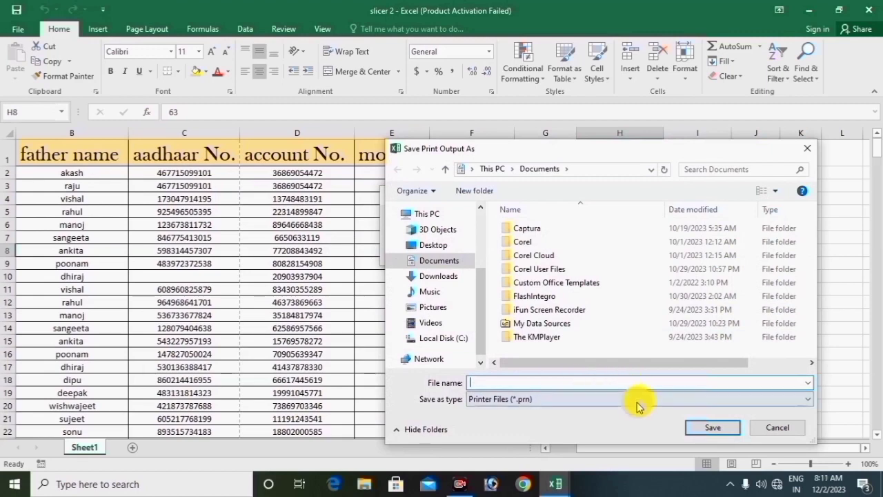
# Cancel saving the .prn print output and return to the slicer 2 Info page
pyautogui.click(775, 427)
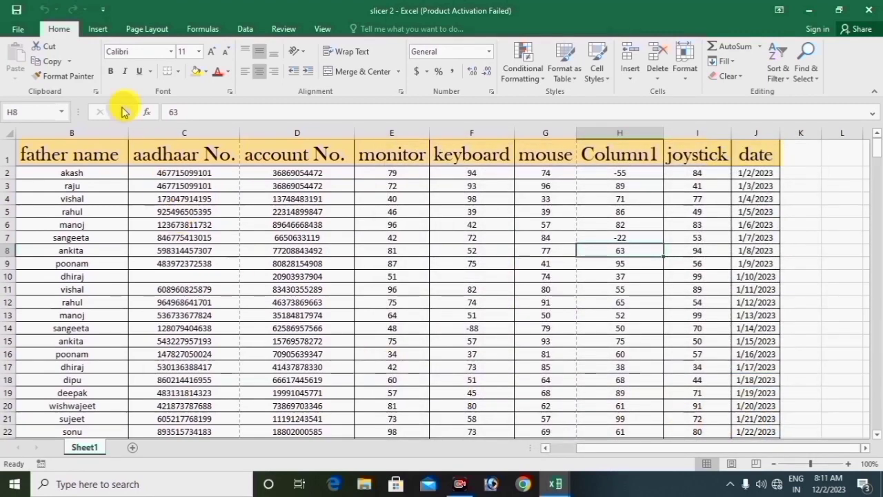
pyautogui.click(18, 29)
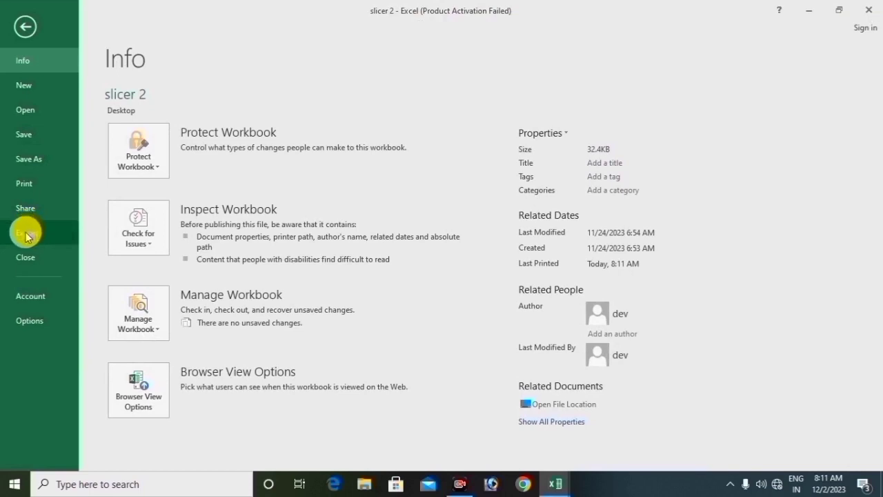
# Export the workbook via Create PDF/XPS as slicer 2.pdf on the Desktop
pyautogui.click(27, 235)
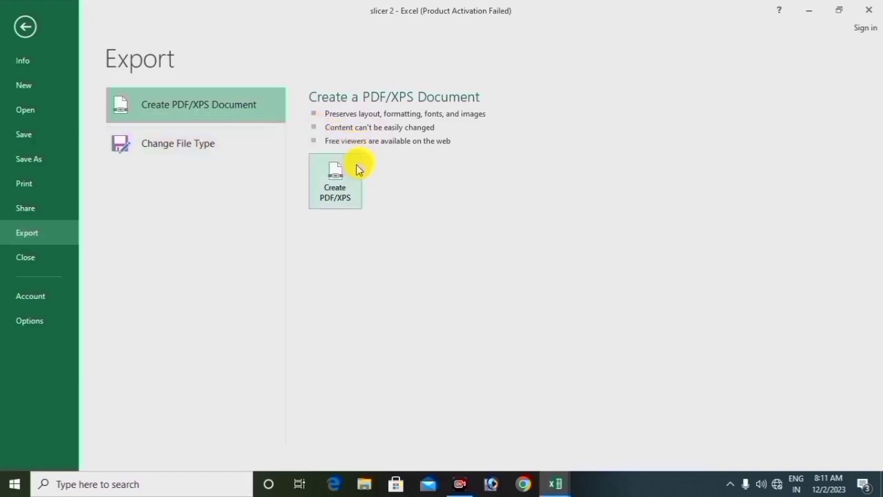
pyautogui.click(354, 198)
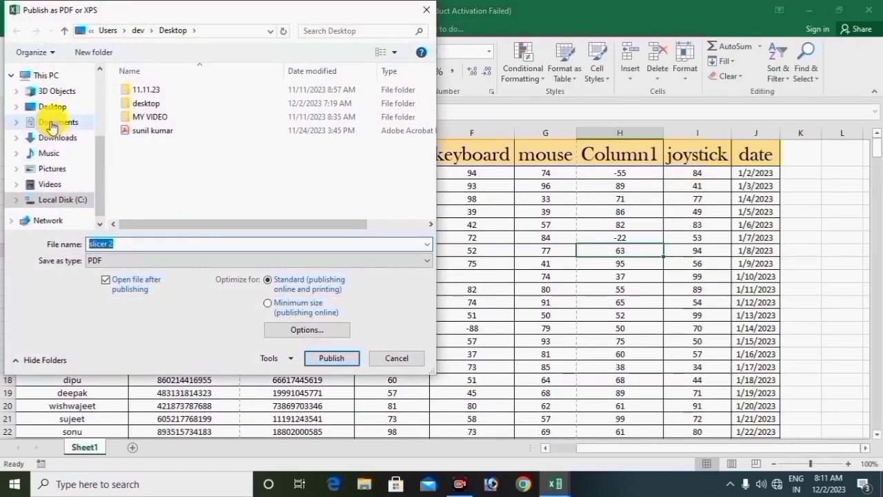
pyautogui.click(52, 107)
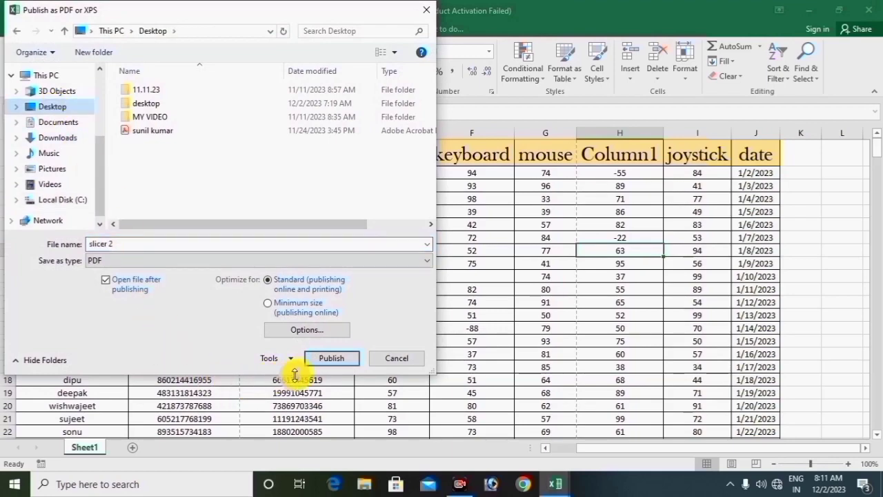
pyautogui.click(338, 364)
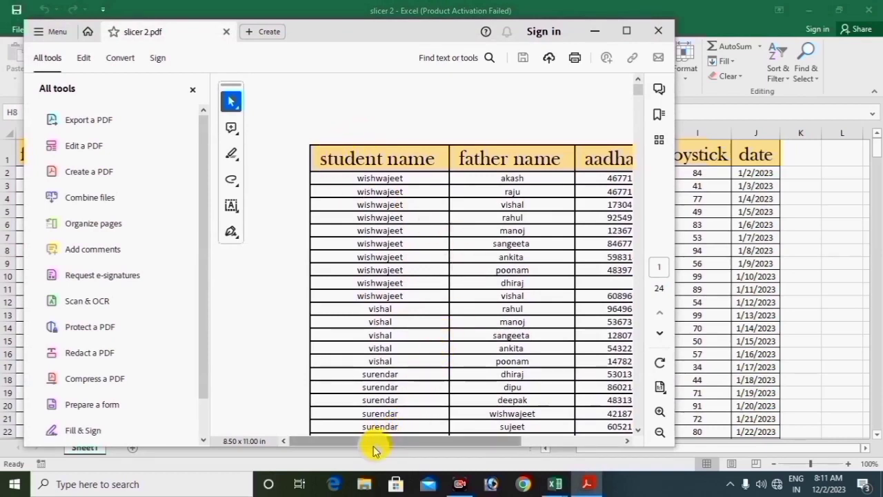
# Scroll across the slicer 2.pdf student table in Acrobat, then close the viewer
pyautogui.moveTo(375, 441)
pyautogui.mouseDown()
pyautogui.moveTo(456, 435)
pyautogui.moveTo(364, 433)
pyautogui.mouseUp()
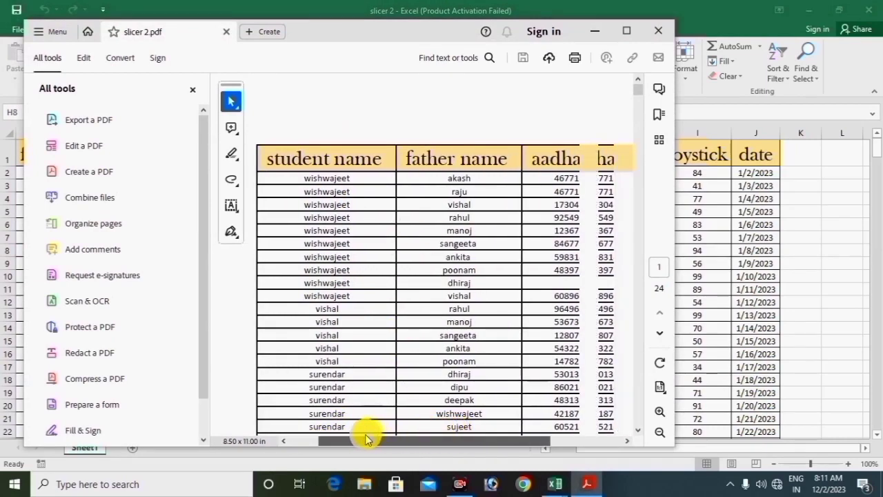
pyautogui.click(661, 31)
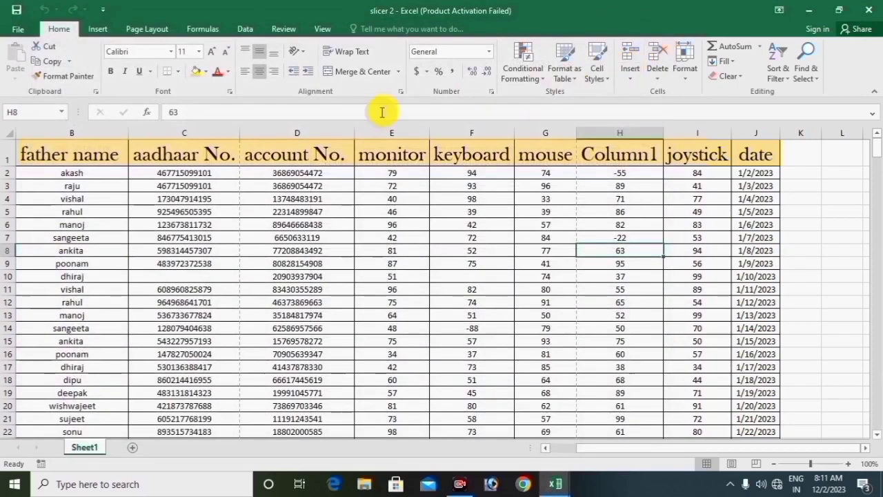
# Close the slicer 2 workbook without saving changes
pyautogui.click(14, 32)
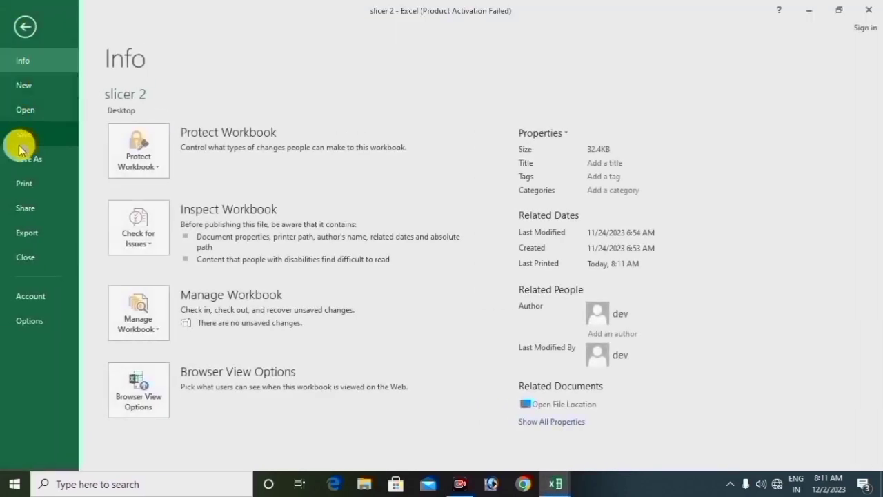
pyautogui.click(25, 257)
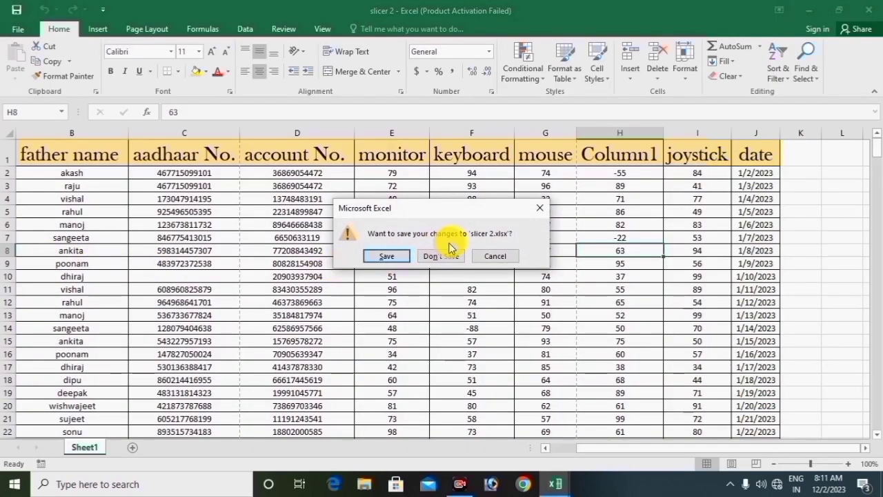
pyautogui.click(449, 256)
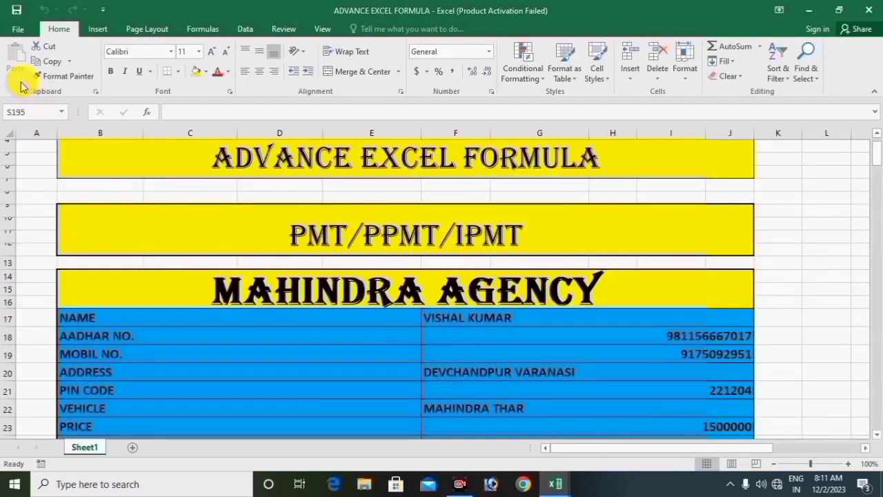
# Close the ADVANCE EXCEL FORMULA and Book1 workbooks
pyautogui.click(19, 31)
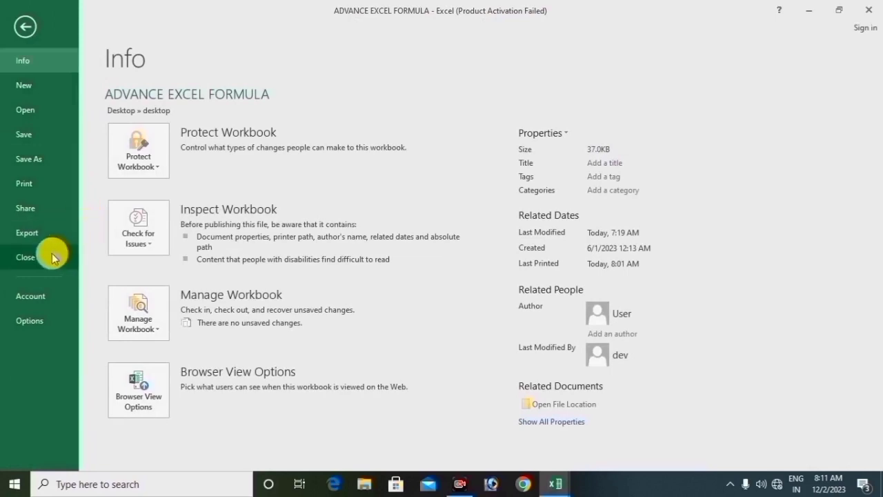
pyautogui.click(26, 257)
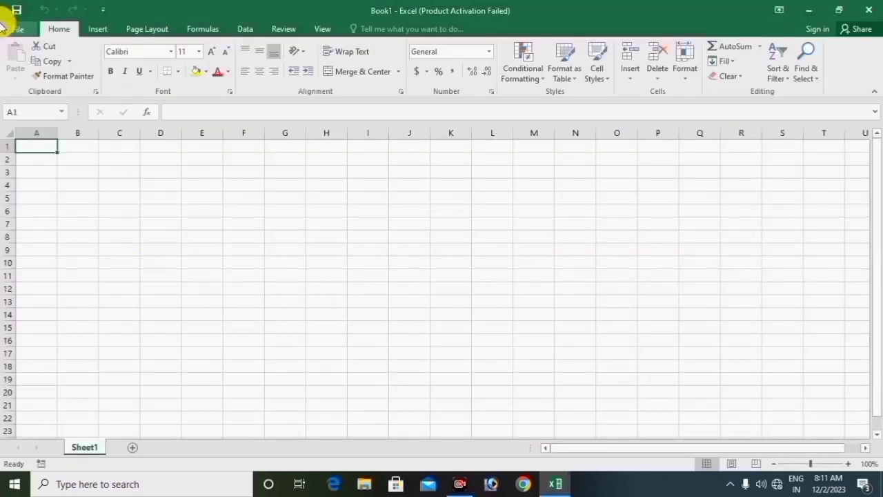
pyautogui.click(20, 32)
pyautogui.click(28, 258)
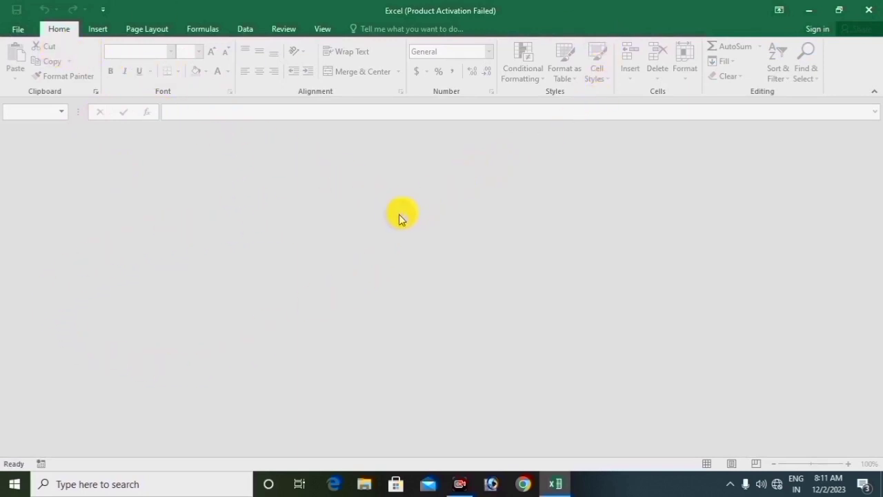
# Create a new blank workbook, Book2, and return to its empty Sheet1
pyautogui.click(26, 33)
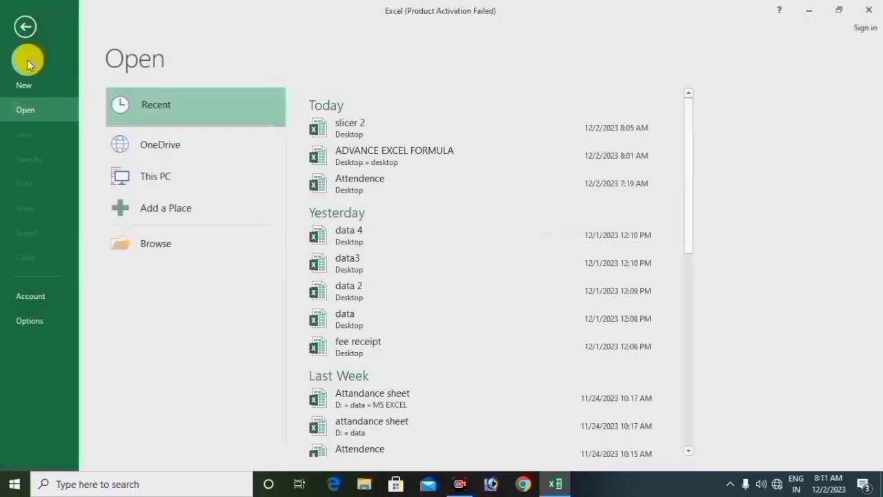
pyautogui.click(18, 88)
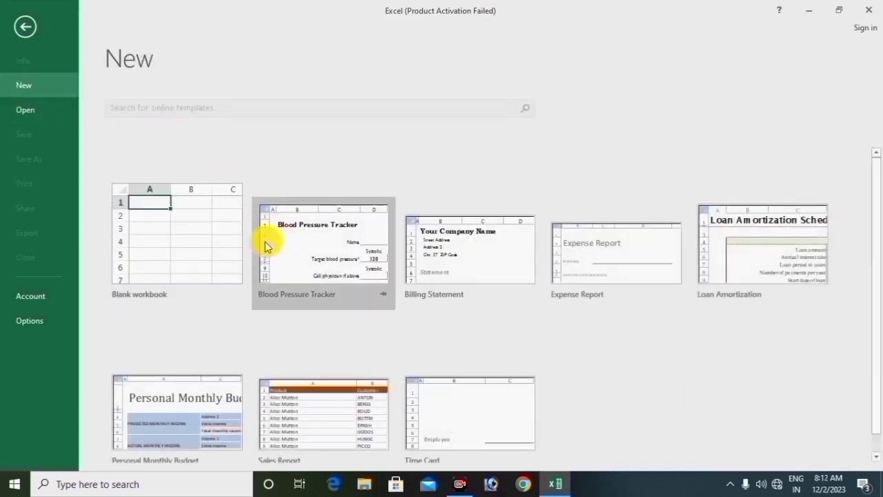
pyautogui.click(199, 236)
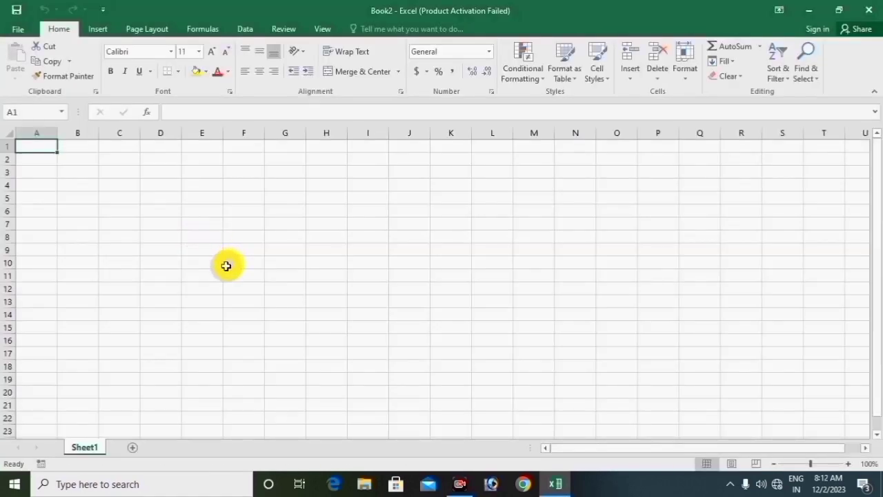
pyautogui.click(19, 29)
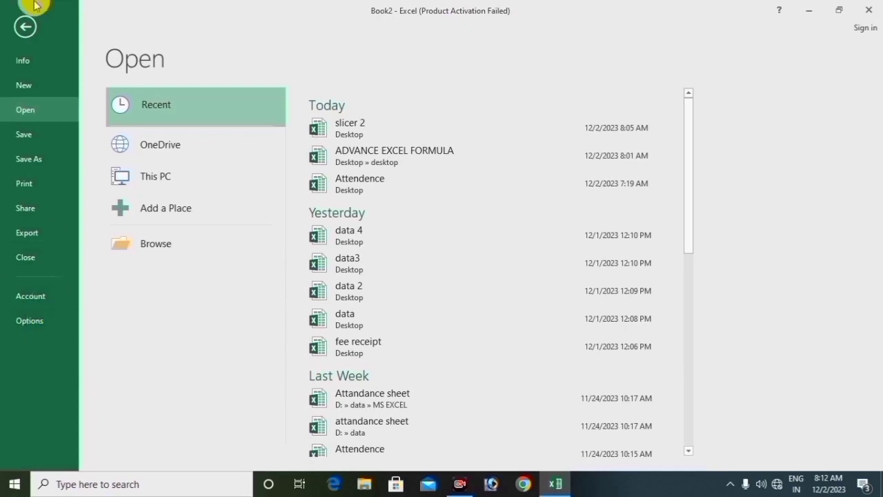
pyautogui.click(23, 27)
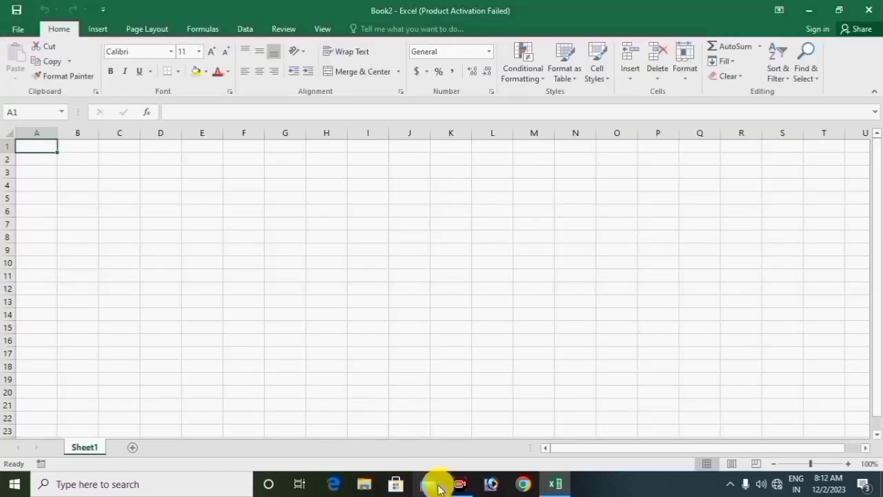